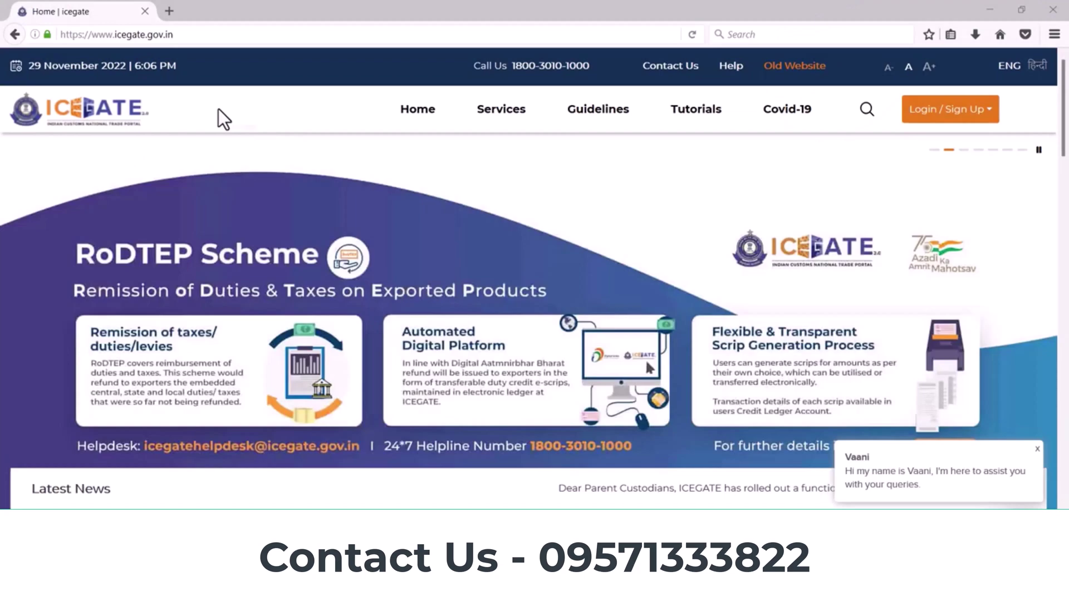
Step: Open the old ICEGATE website and go to its User Login/Signup page
scroll(594, 306, "down", 15)
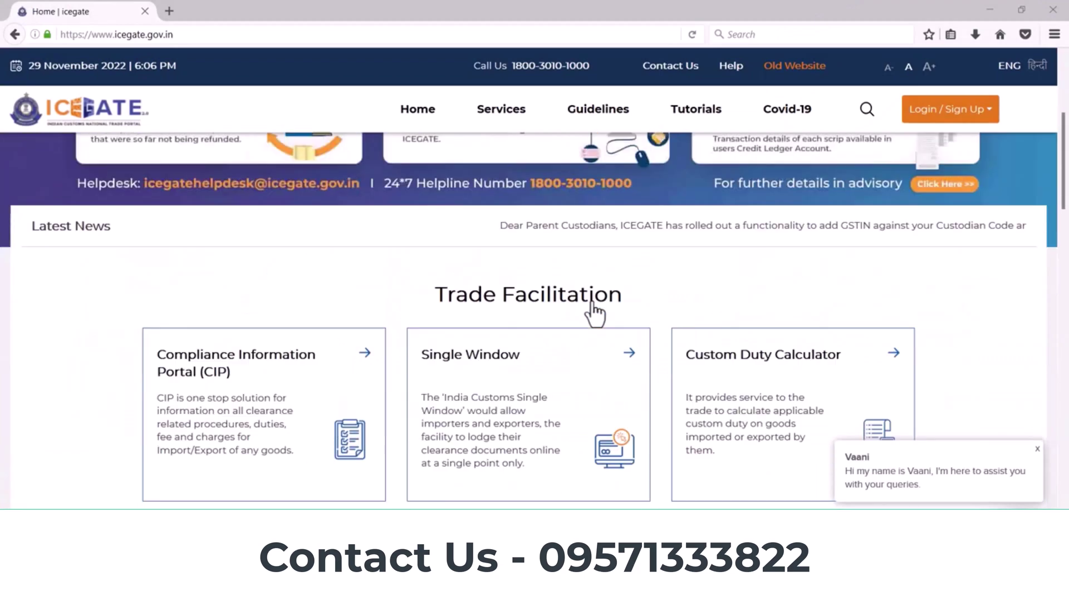
scroll(593, 307, "up", 8)
scroll(592, 301, "up", 7)
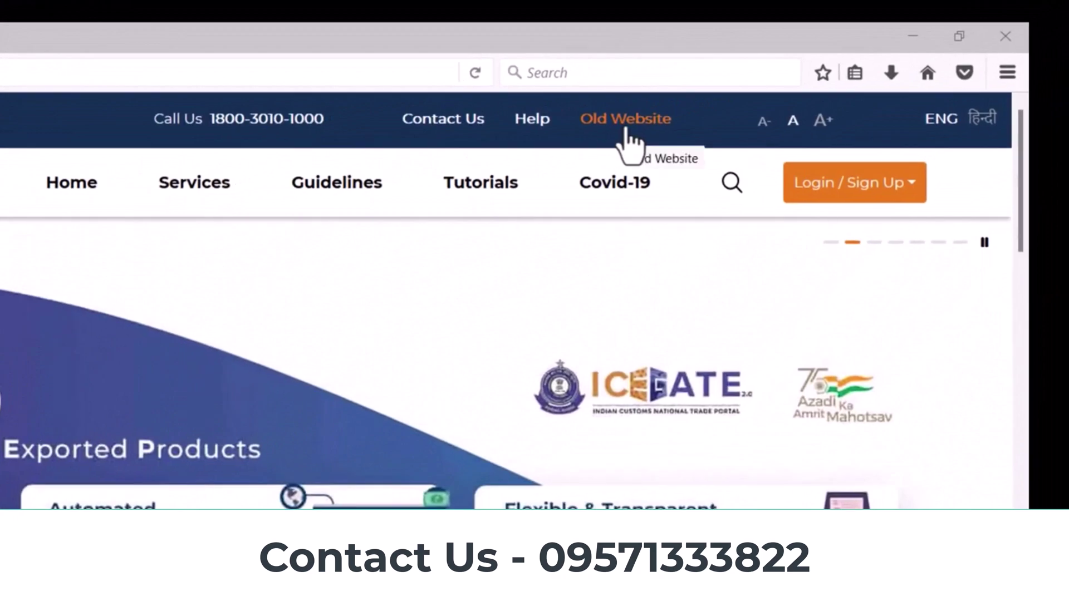
left_click(626, 128)
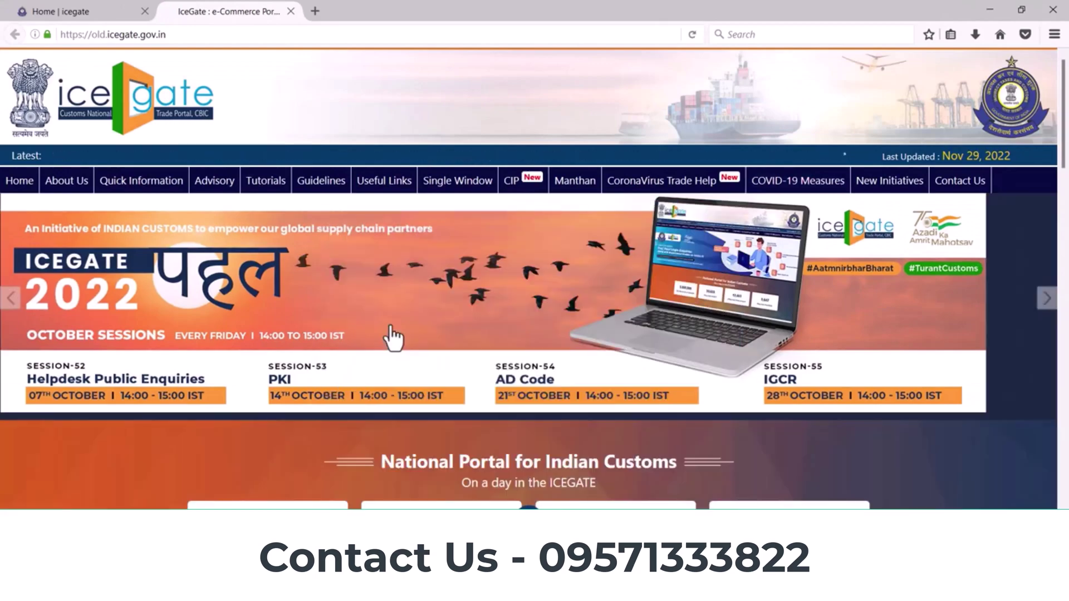
scroll(315, 390, "down", 10)
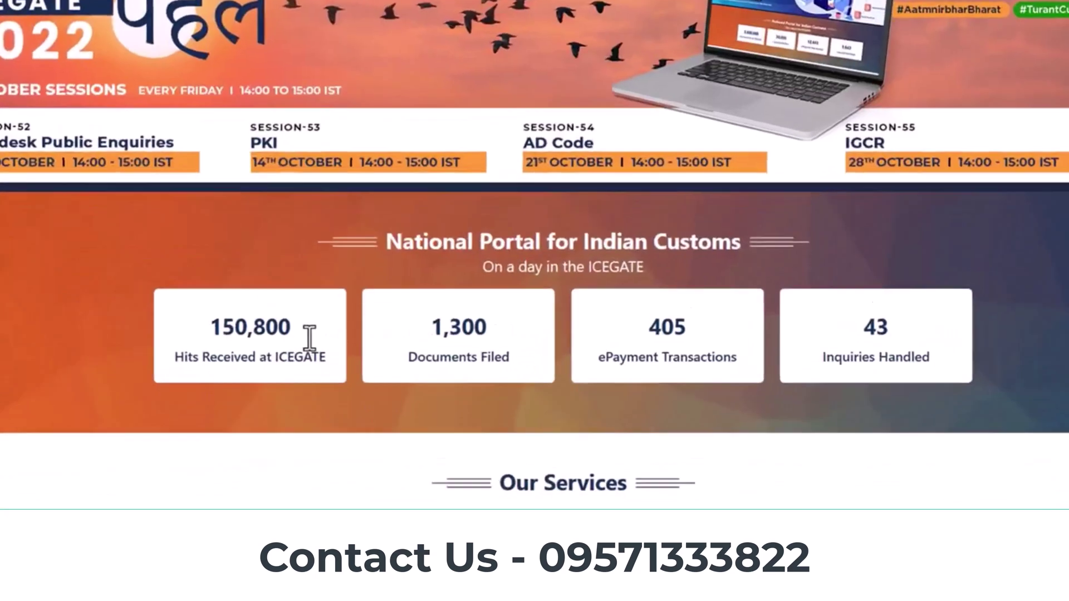
scroll(299, 283, "down", 1)
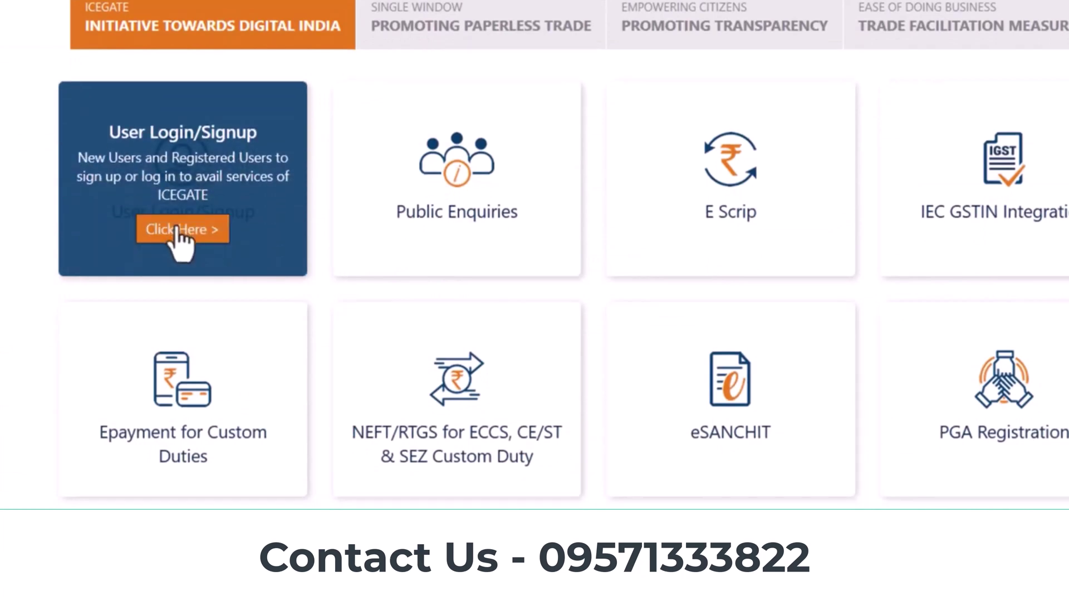
left_click(177, 230)
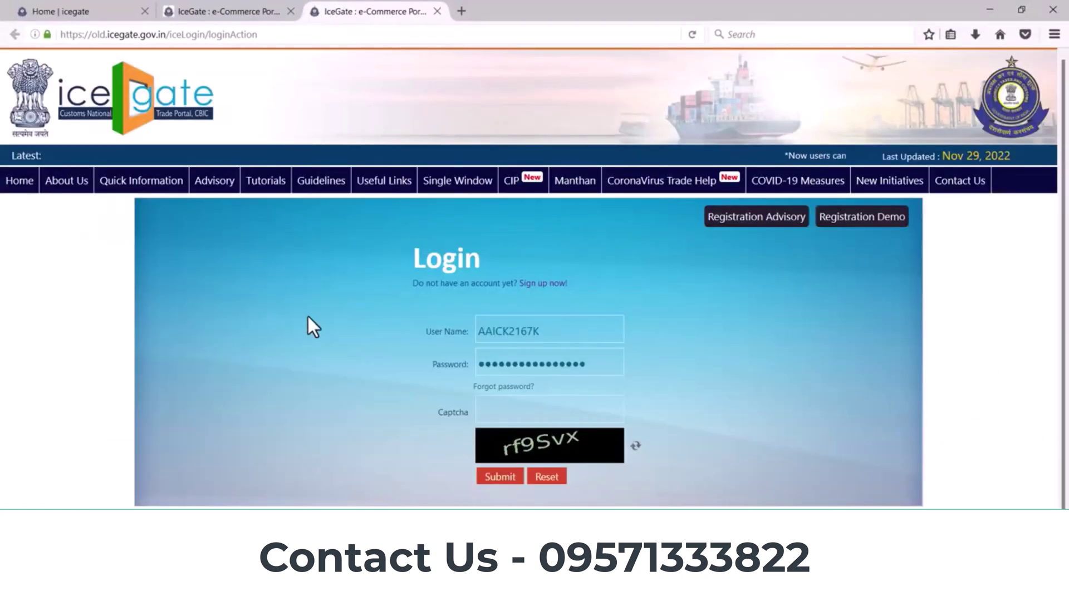
Step: Start a new account sign-up and accept the browser requirements notice
scroll(308, 316, "down", 1)
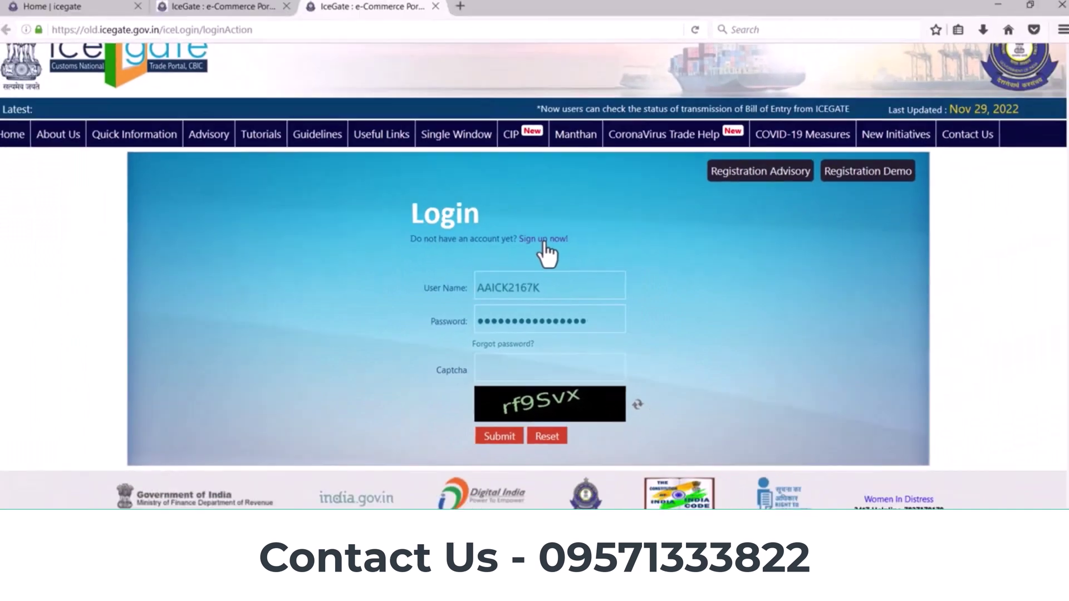
left_click(547, 219)
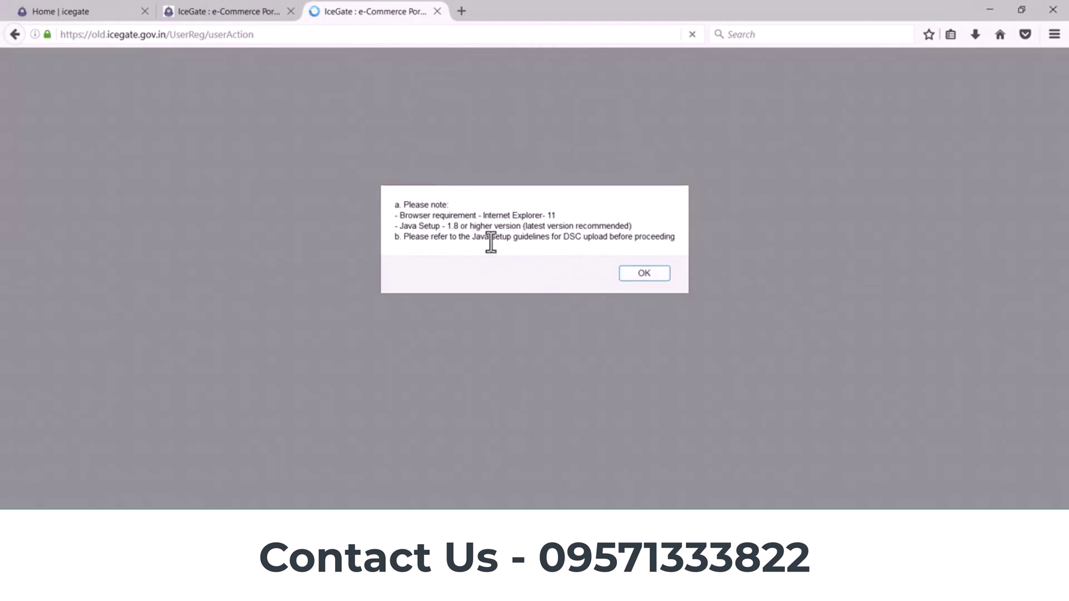
left_click(645, 274)
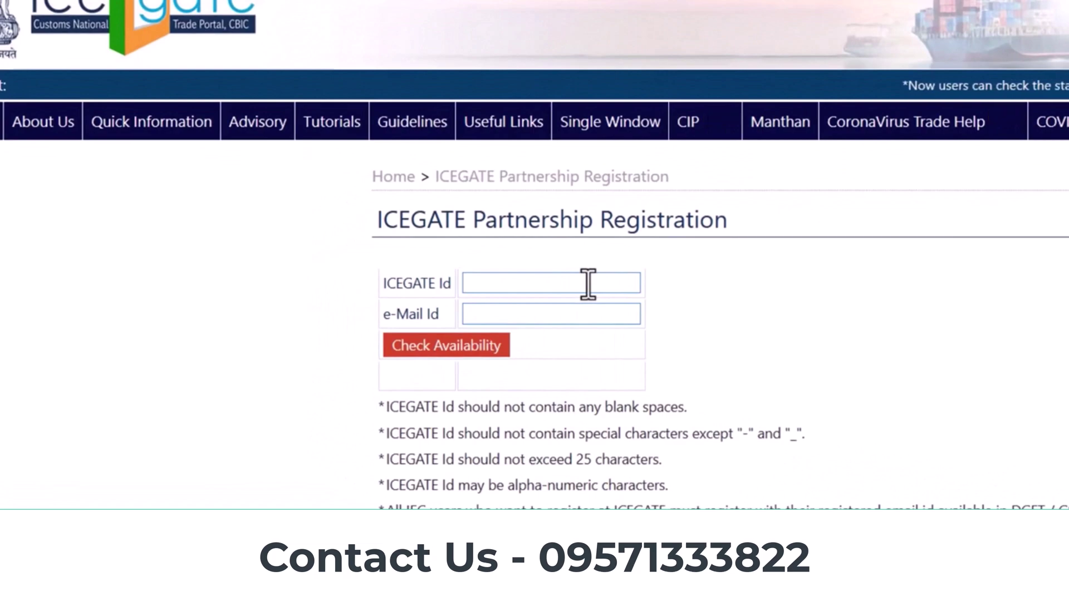
Step: Enter the chosen ICEGATE Id and e-mail address and check their availability
left_click(588, 284)
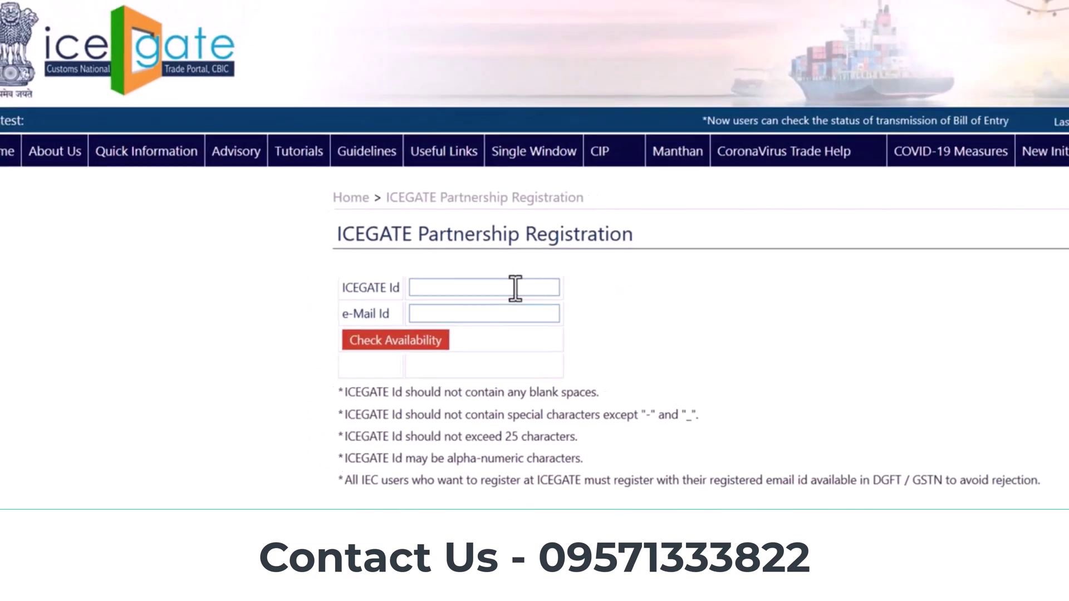
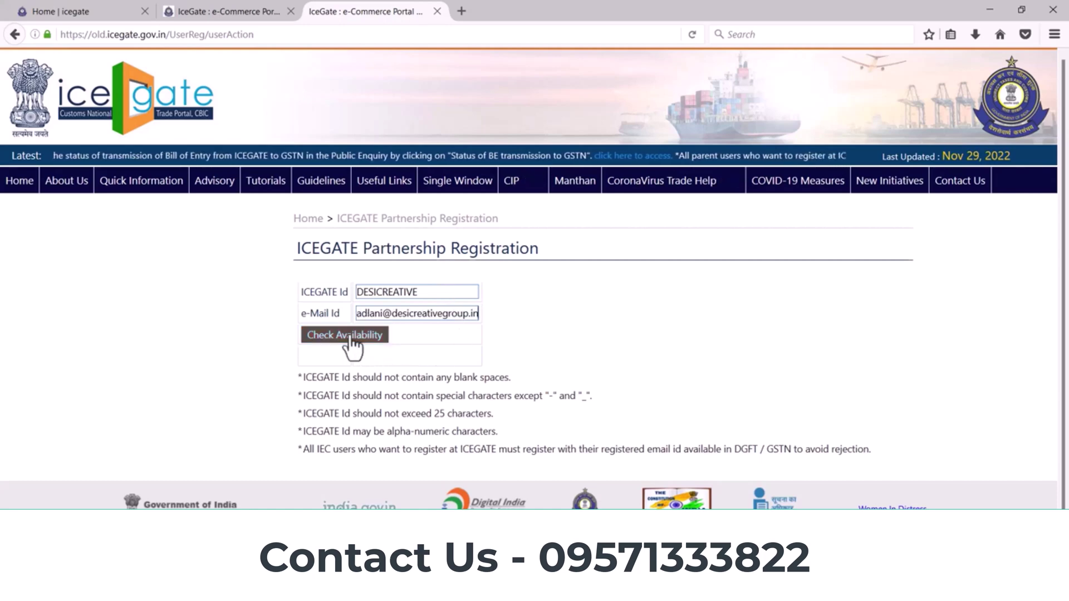
left_click(347, 335)
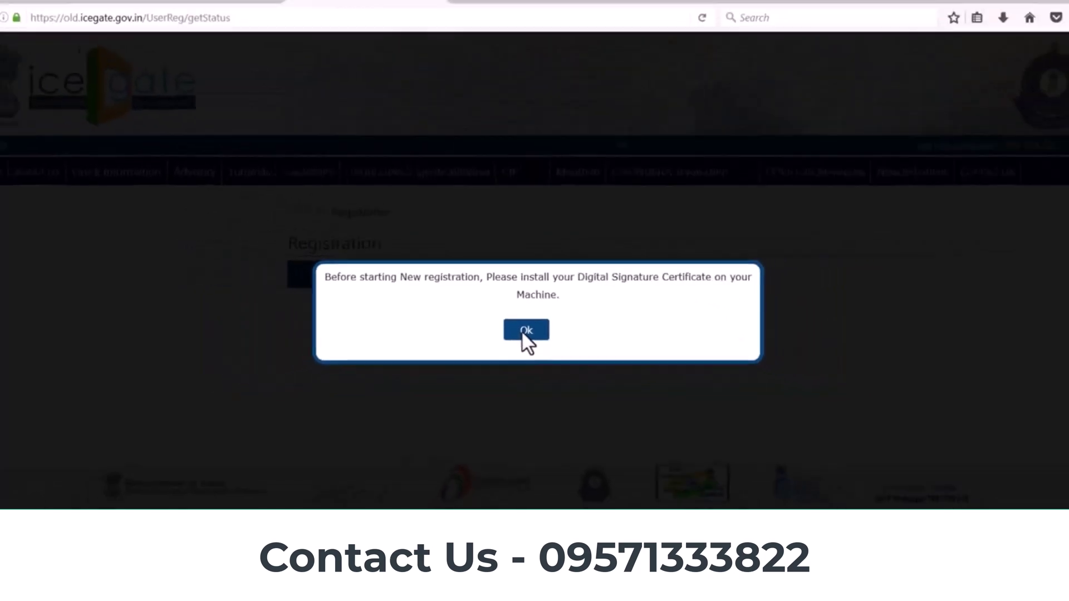
Step: Dismiss the DSC notice, set User Role IEC Holders and User Type IEC Holder, and enter the IEC code
left_click(524, 331)
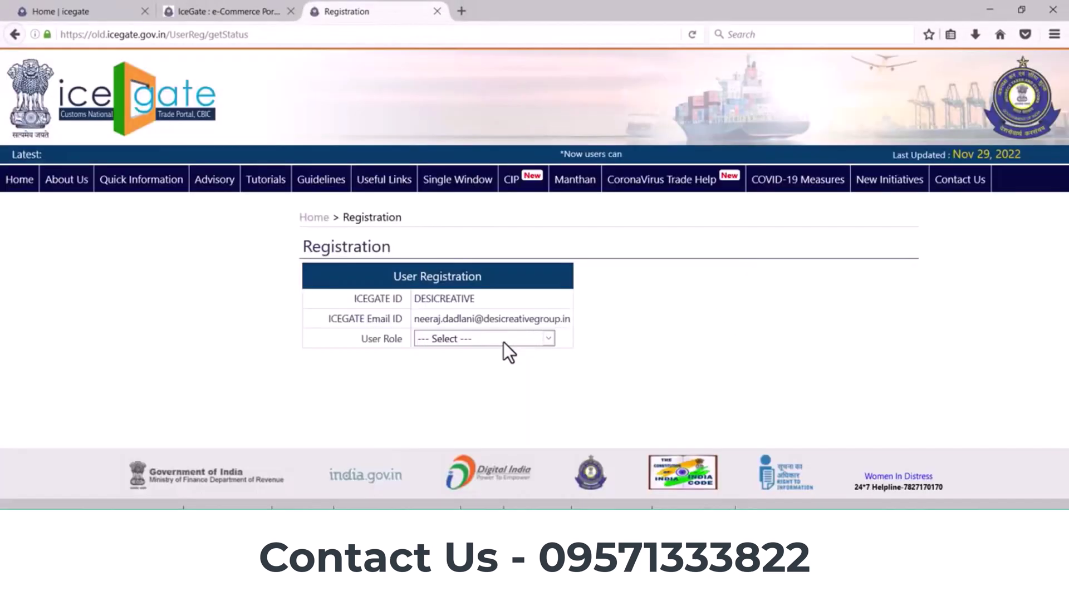
left_click(504, 344)
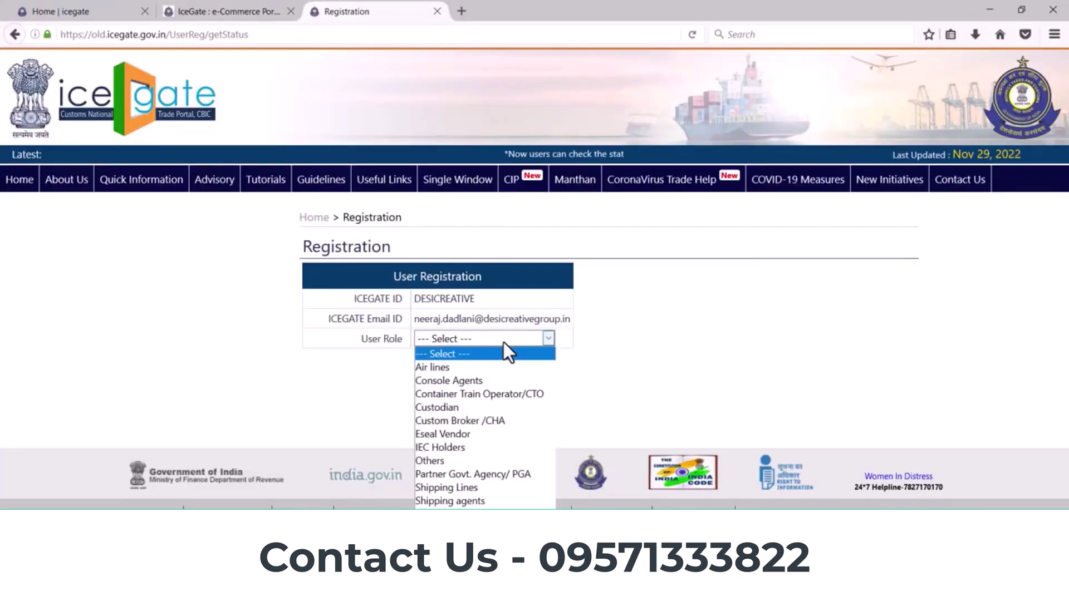
left_click(452, 448)
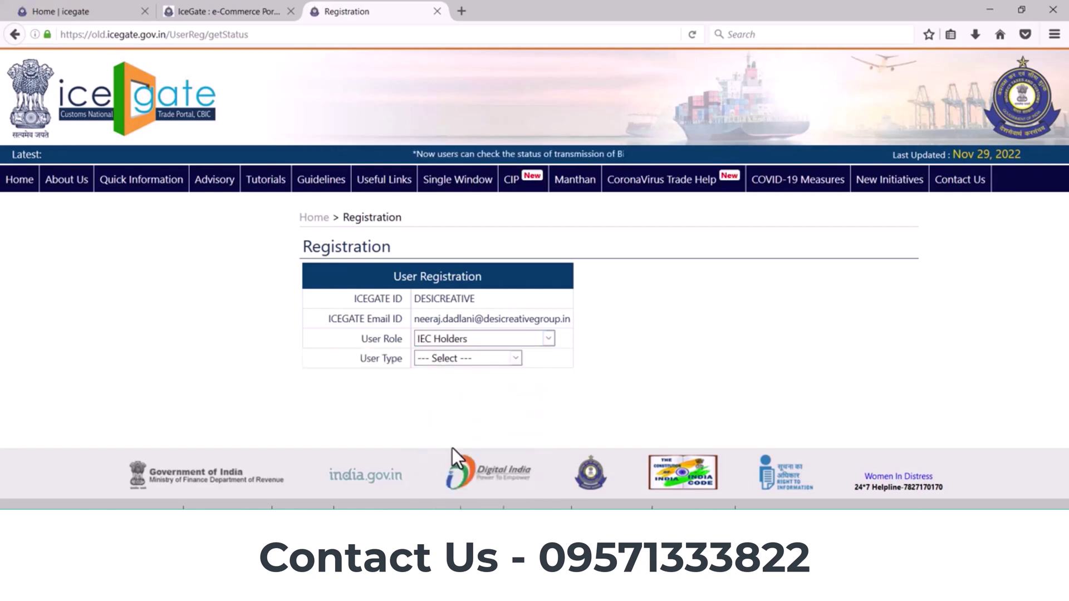
left_click(485, 363)
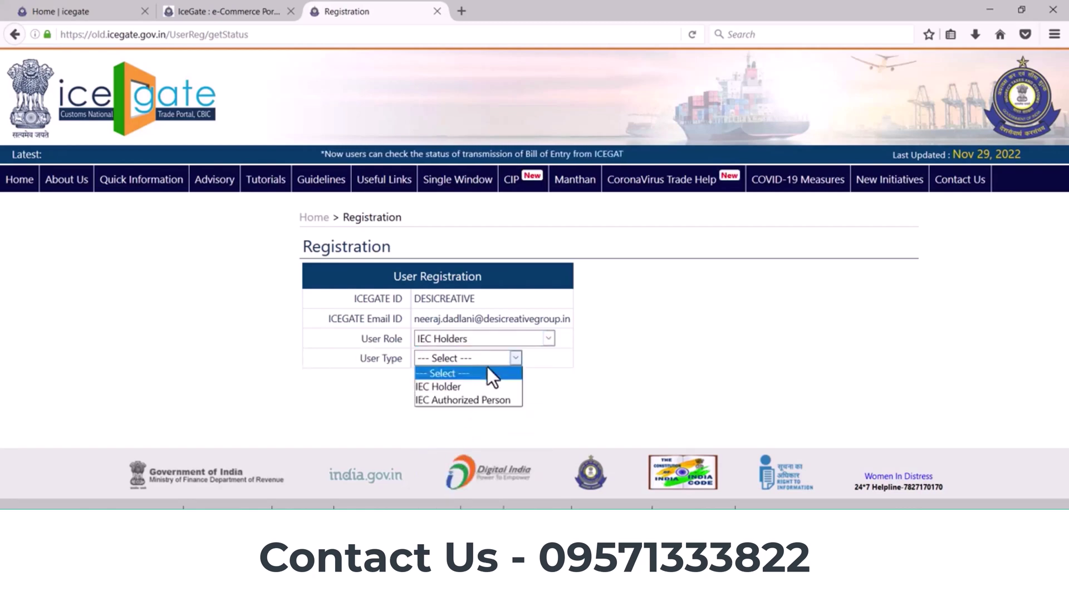
left_click(466, 390)
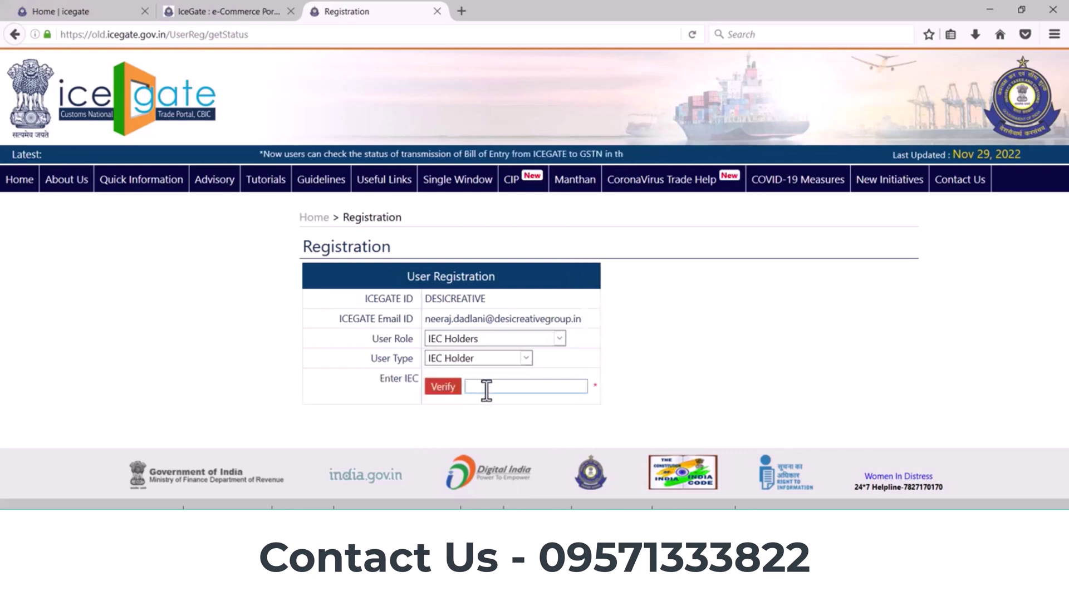
left_click(486, 390)
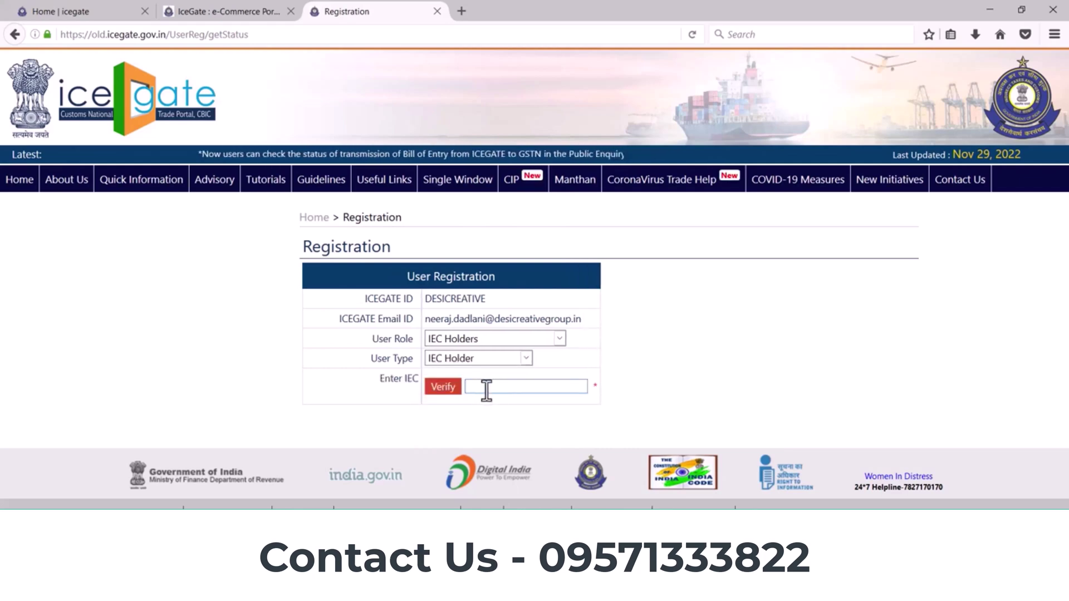
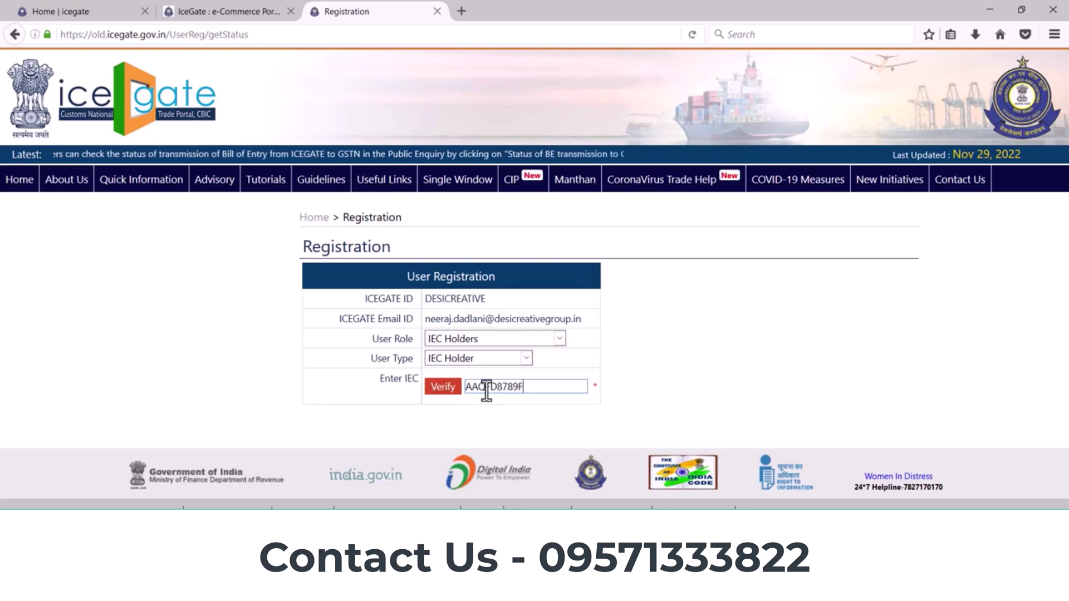
Step: Verify the IEC code, pick Agra ICD (INBLJ6) as custom location, and confirm
left_click(444, 388)
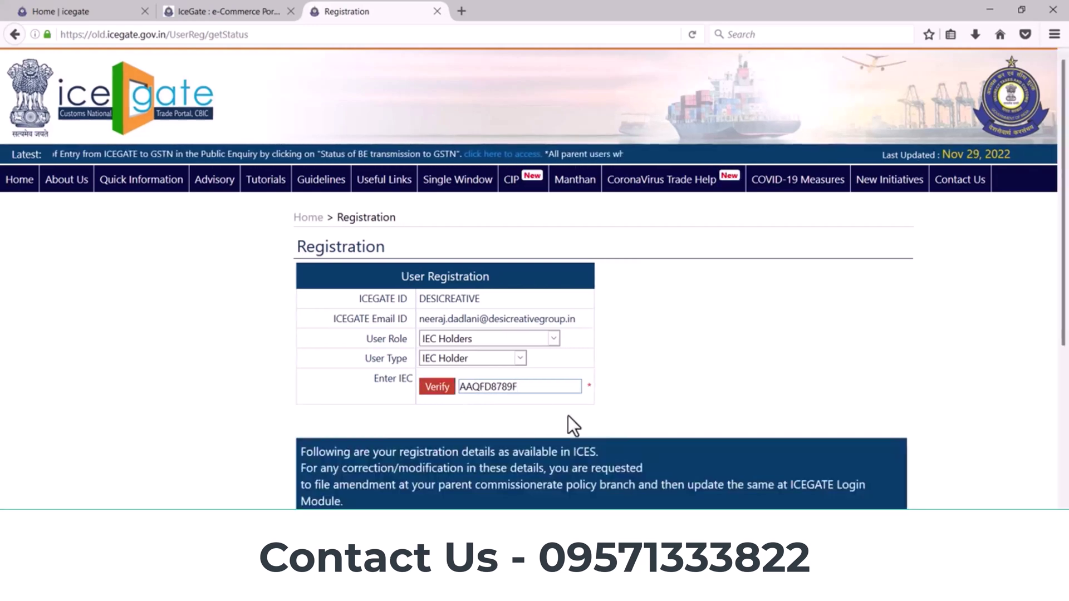
scroll(568, 415, "down", 5)
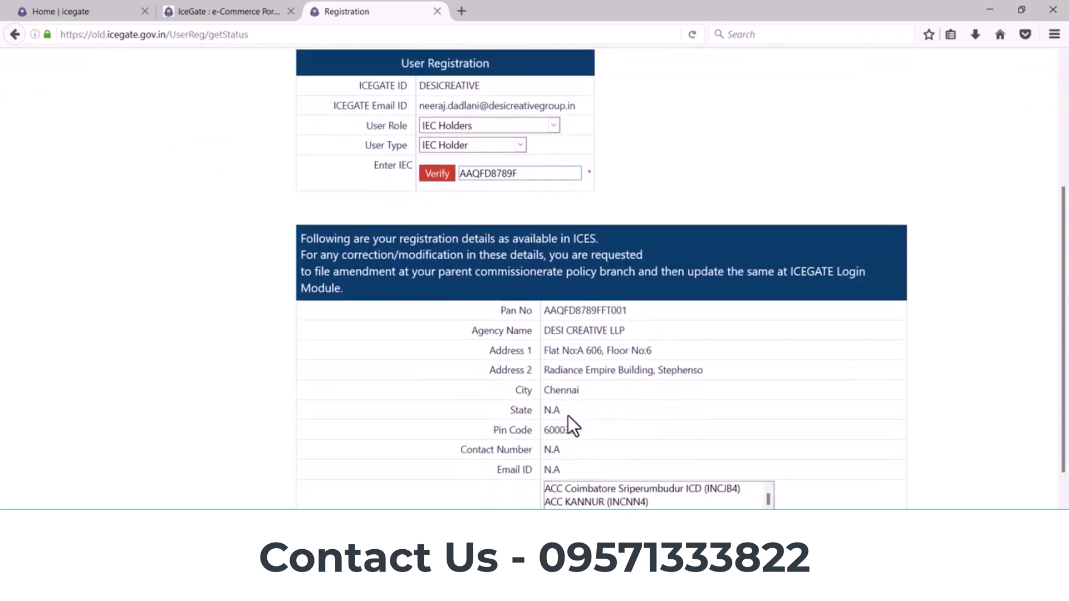
scroll(568, 415, "down", 3)
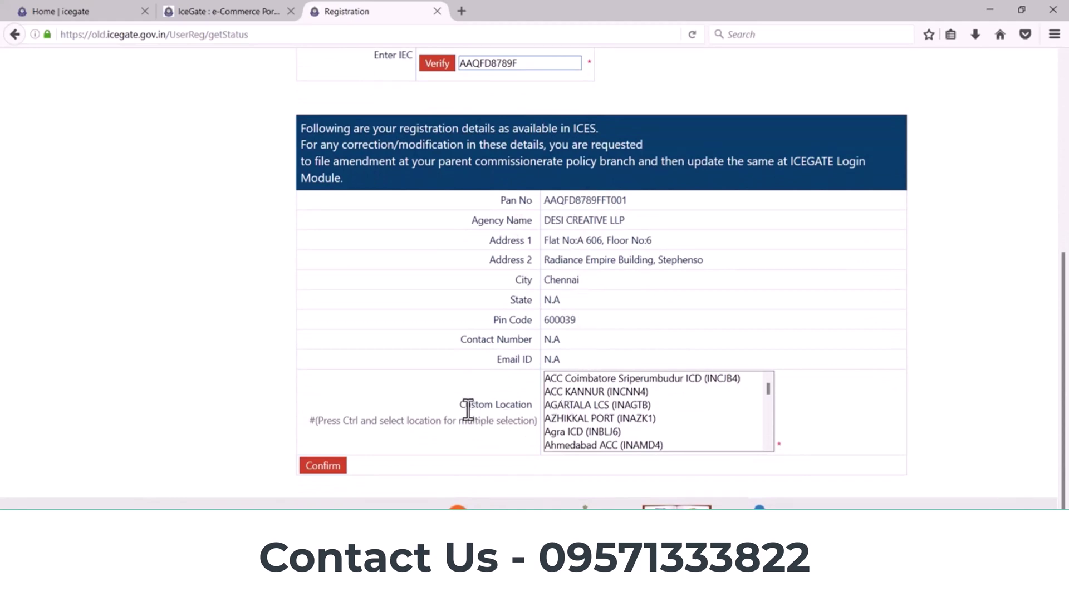
left_click(609, 432)
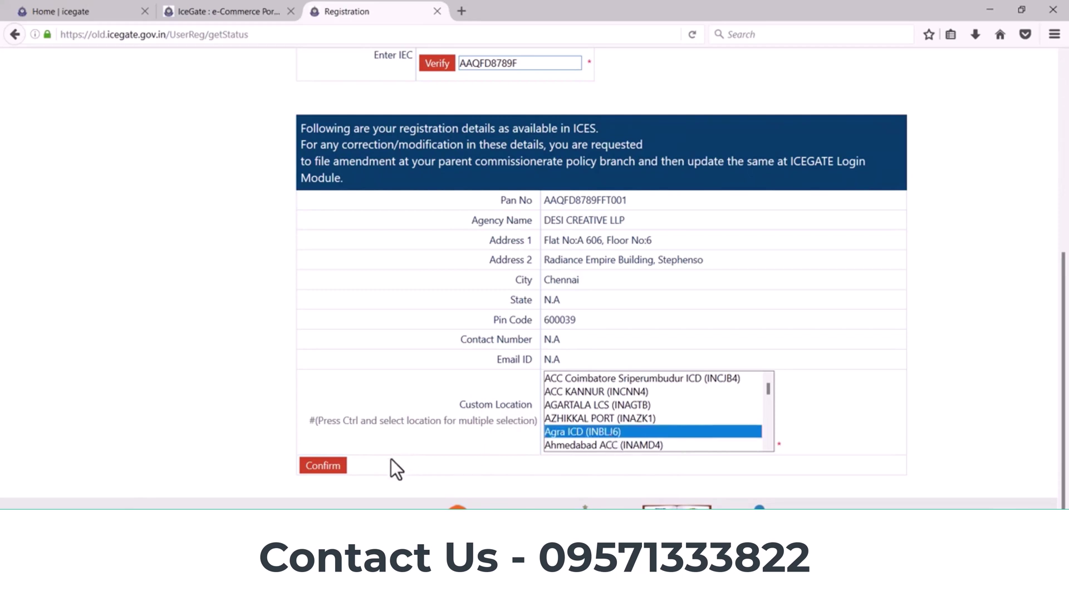
left_click(323, 466)
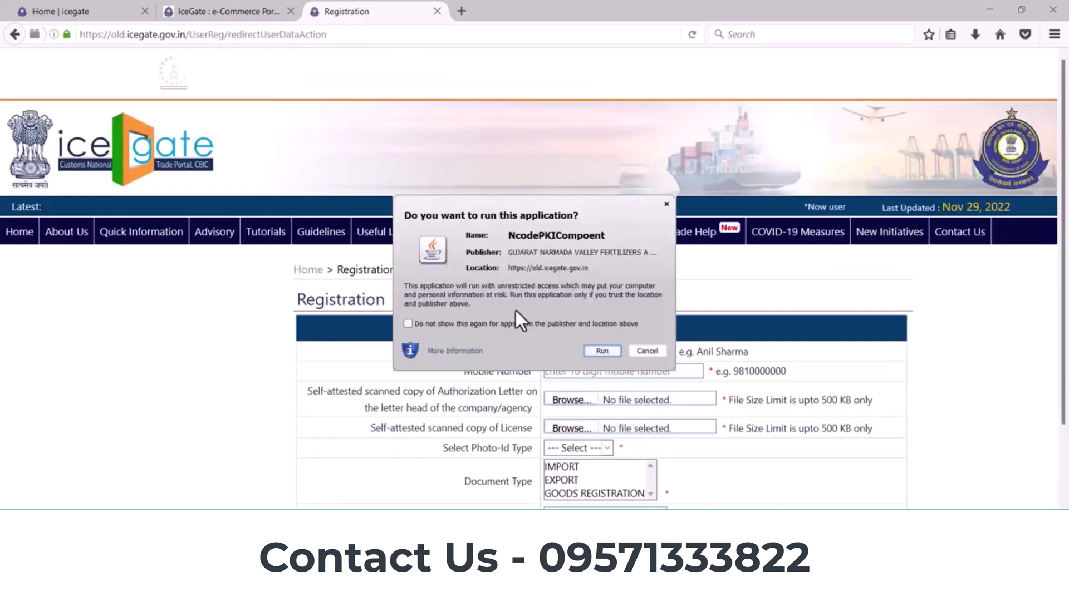
Step: Allow the NcodePKIComponent signing component to run and scroll to the Personal Details form
left_click(602, 351)
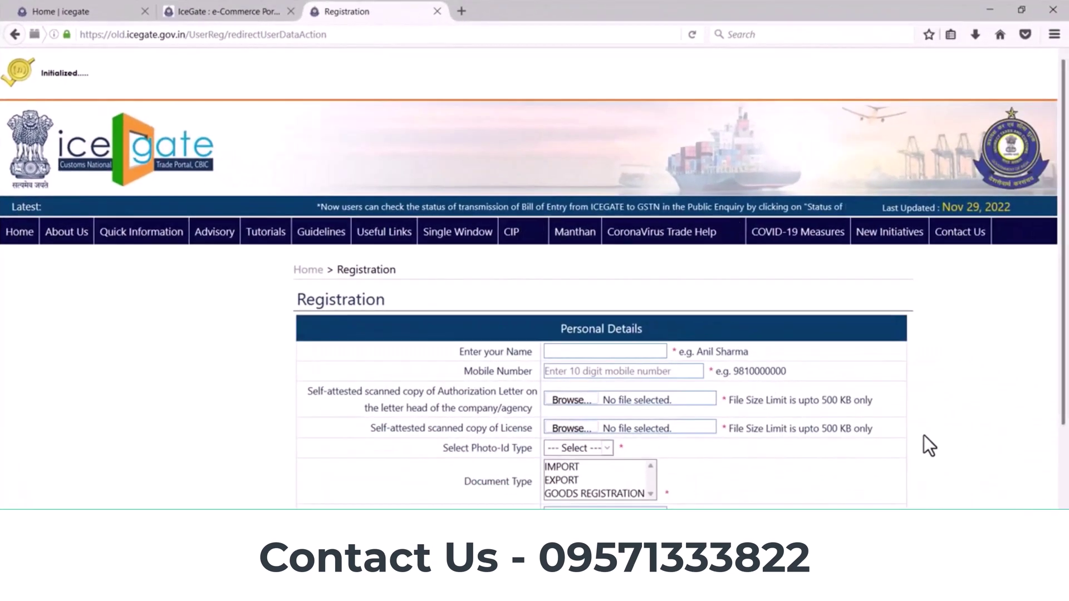
scroll(1020, 482, "down", 3)
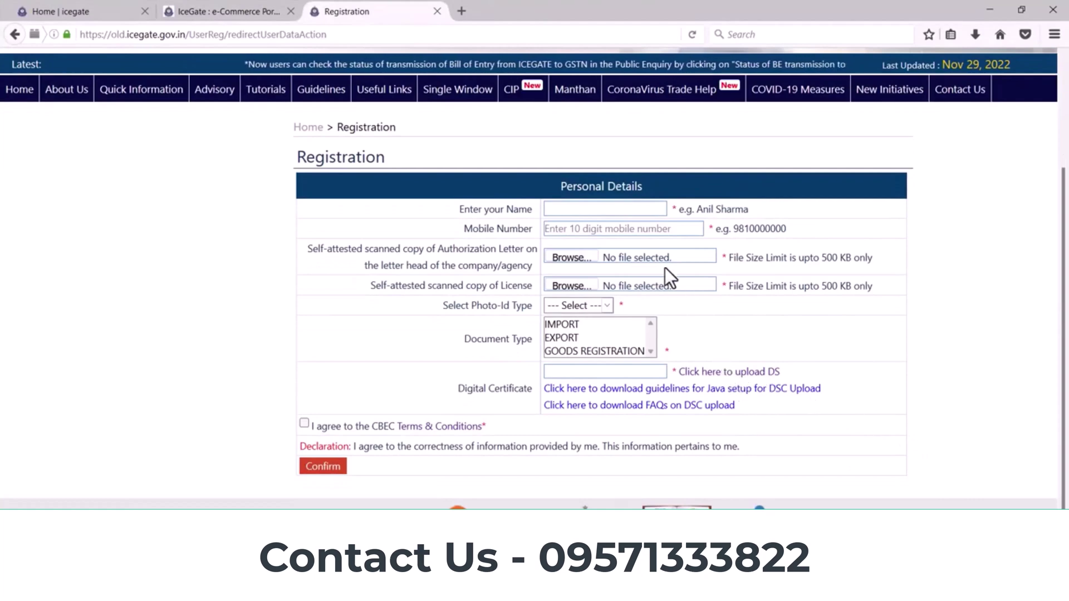
Step: Enter the applicant's name and mobile number, then browse for the authorization letter file
left_click(565, 210)
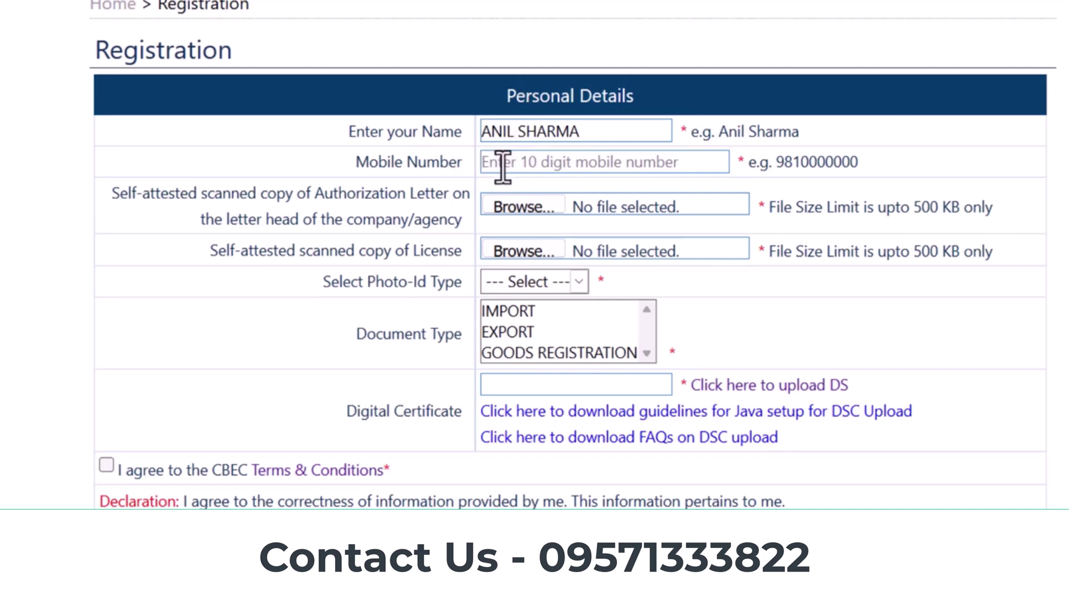
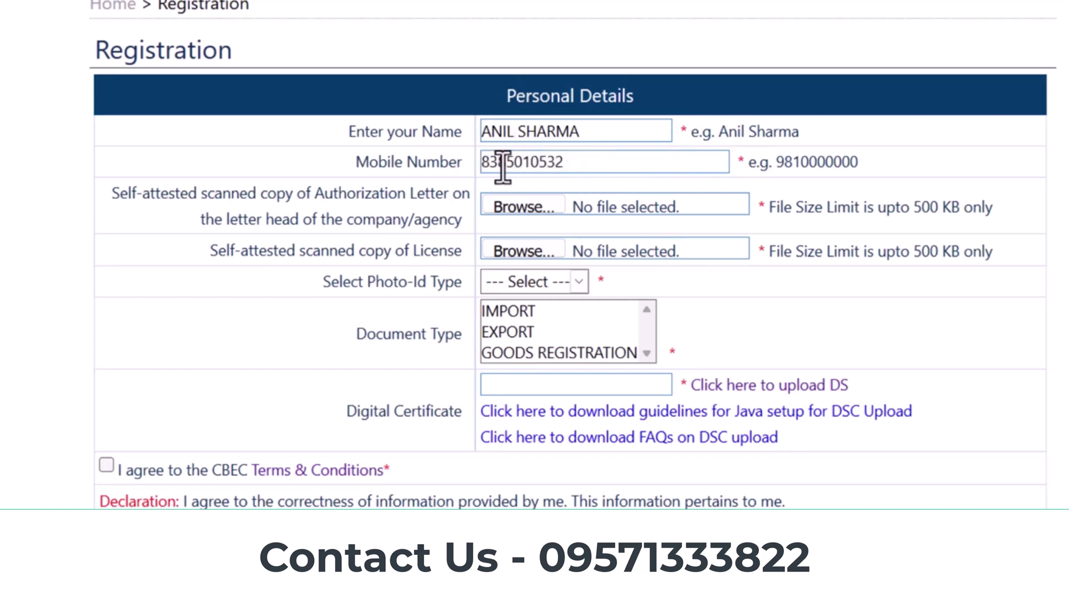
triple_click(121, 193)
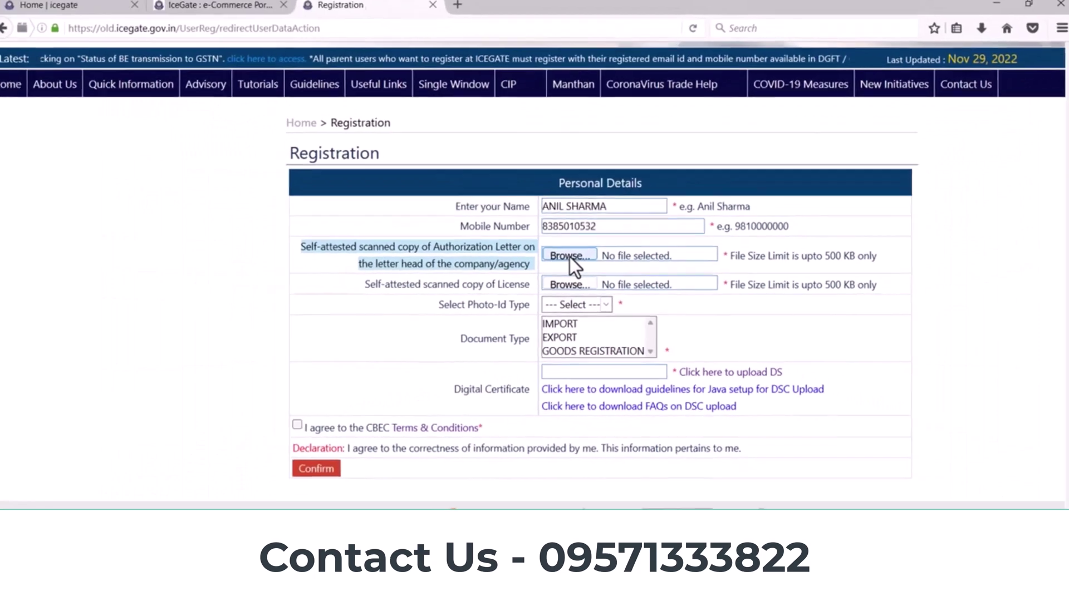
left_click(534, 221)
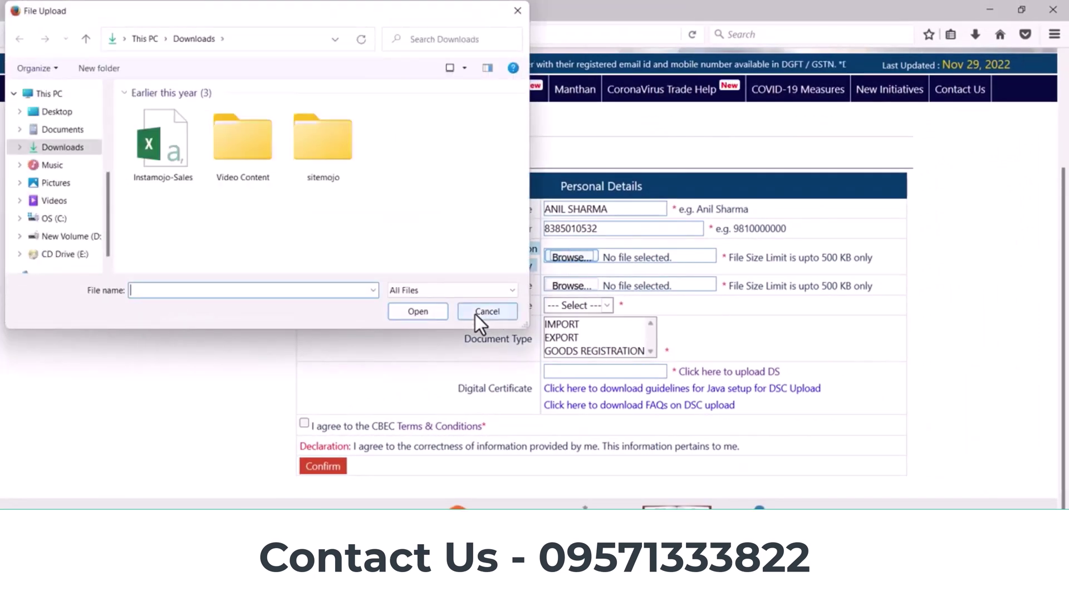
Step: Cancel the authorization letter and license copy file pickers without uploading anything
left_click(477, 313)
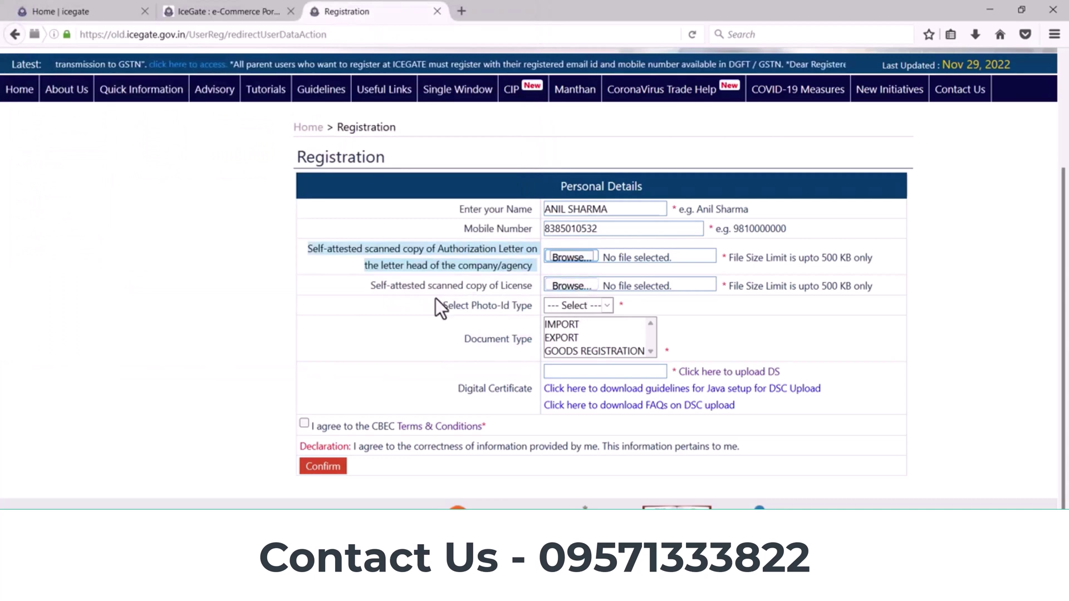
left_click(576, 289)
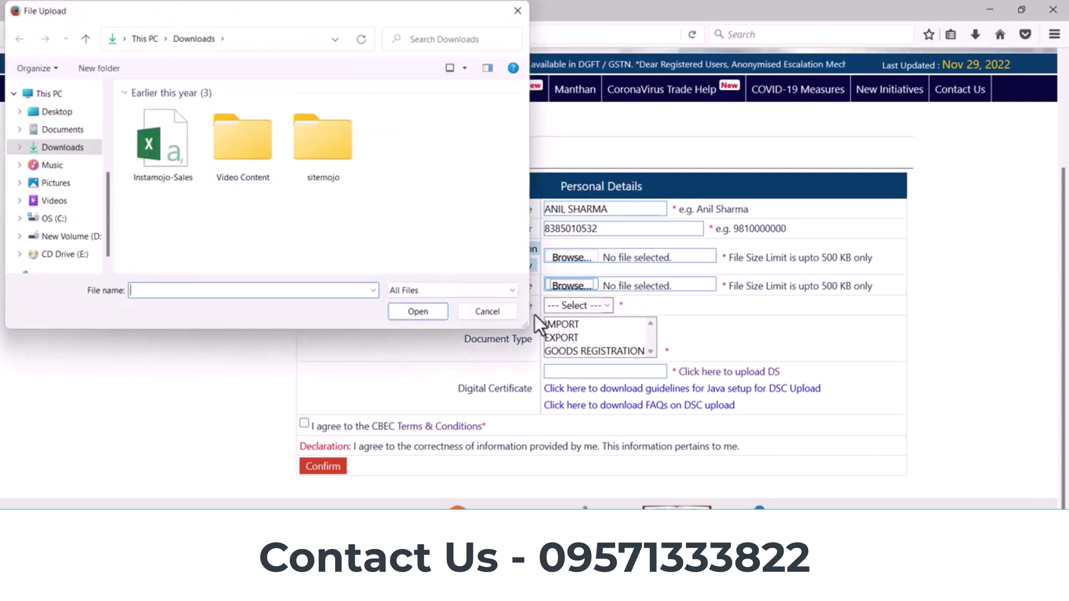
left_click(493, 312)
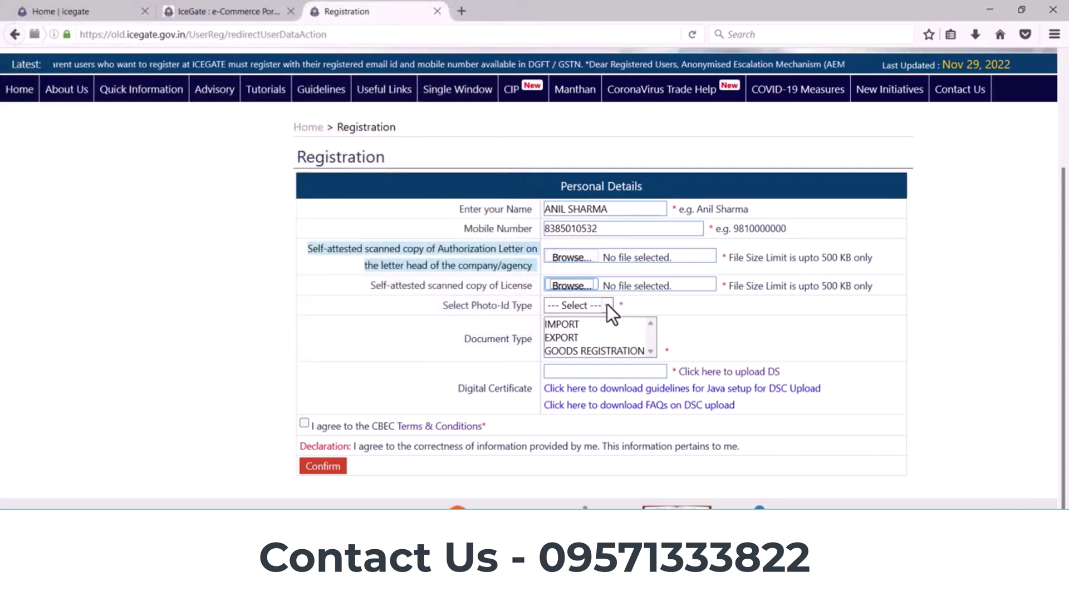
Step: Choose Aadhaar as the photo-ID type, leaving the Aadhaar copy unuploaded
left_click(607, 304)
left_click(561, 362)
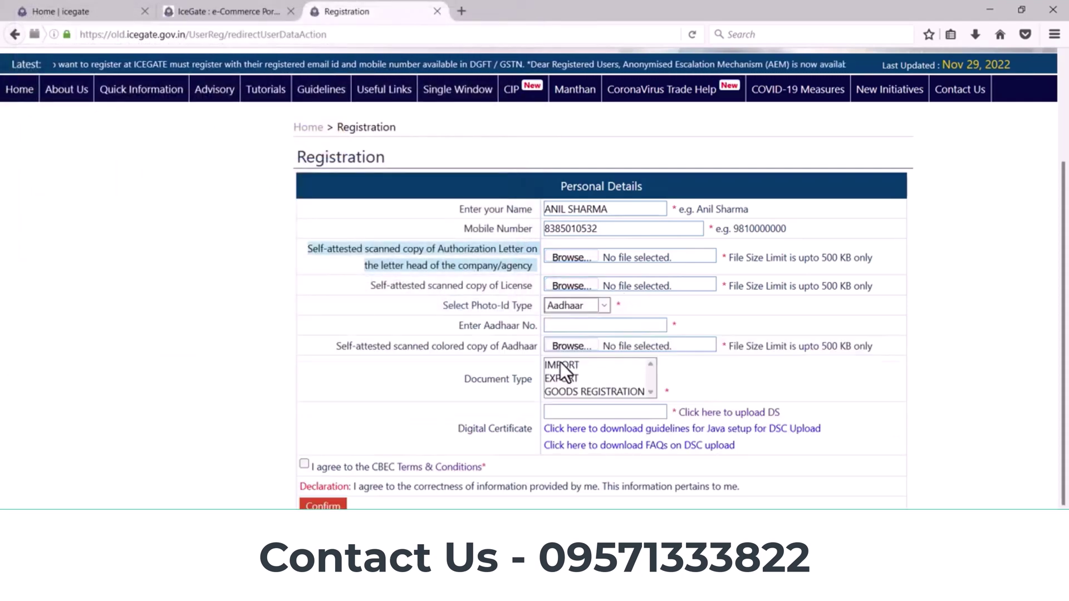
left_click(635, 325)
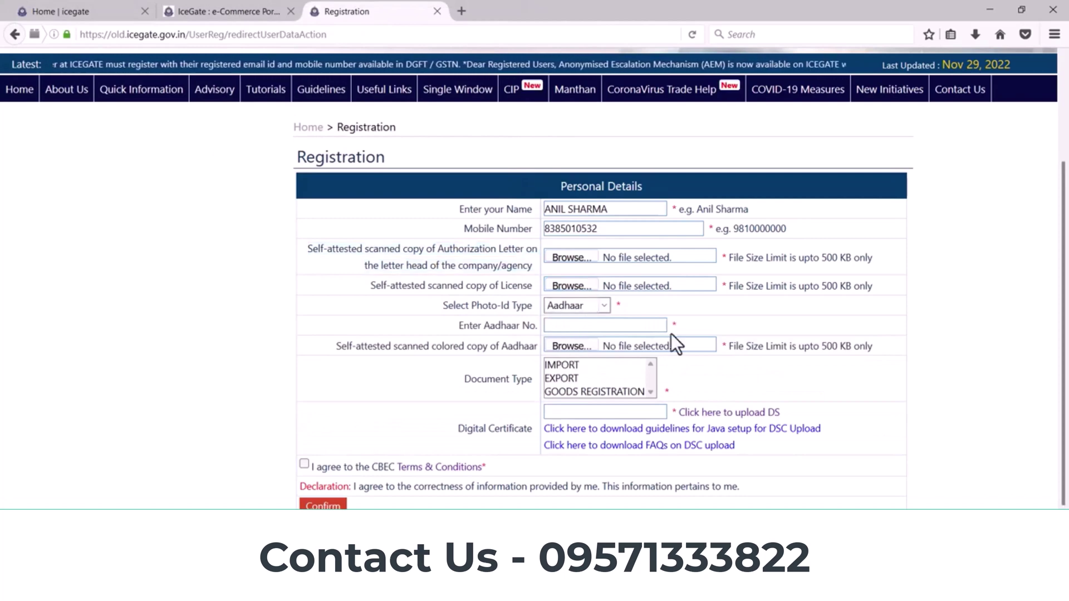
scroll(671, 333, "down", 2)
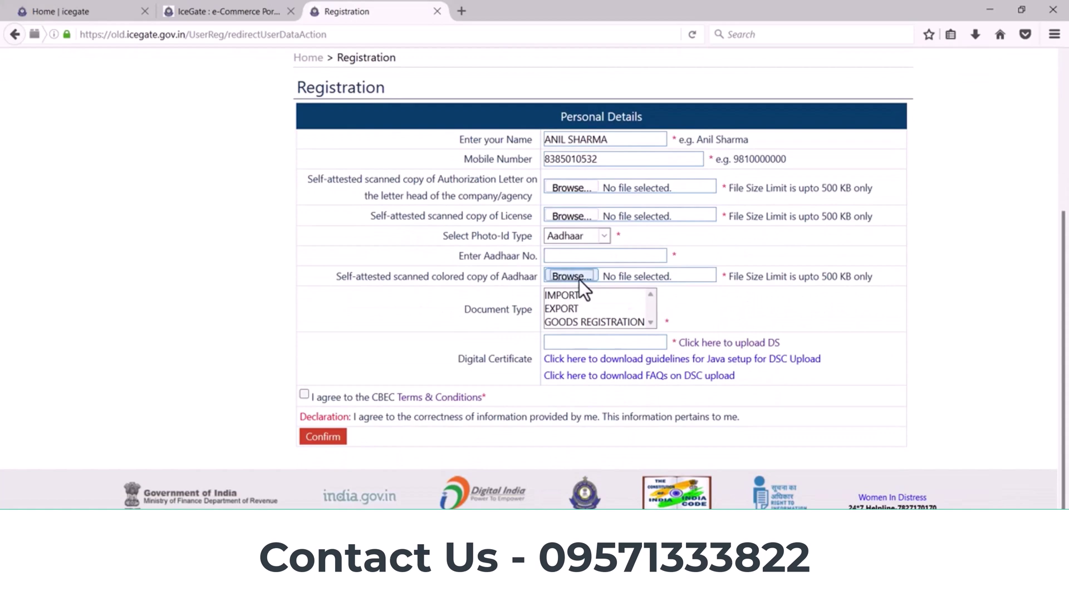
left_click(579, 280)
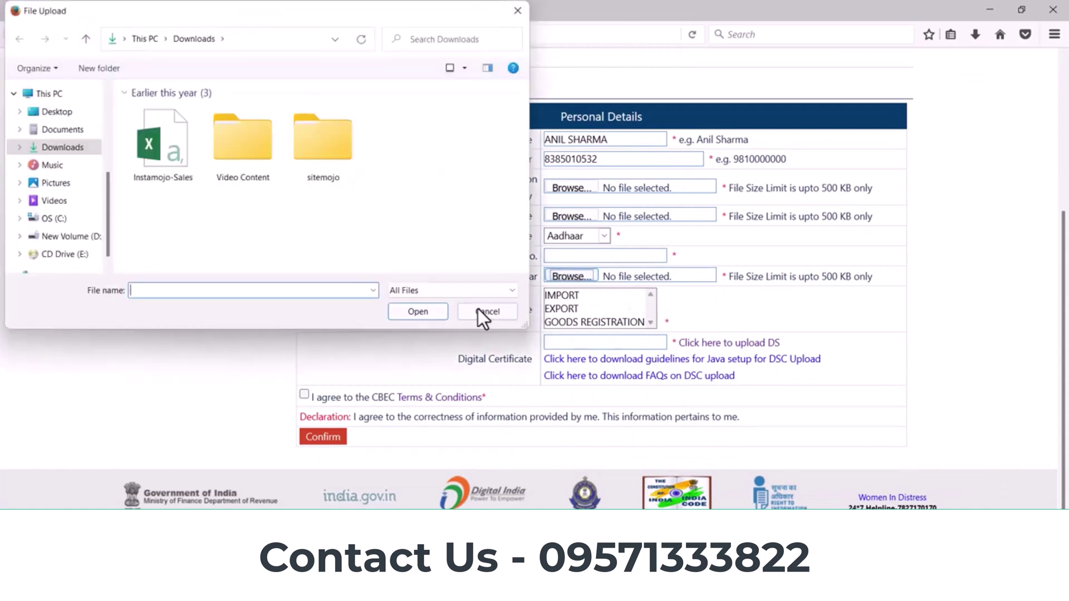
left_click(480, 312)
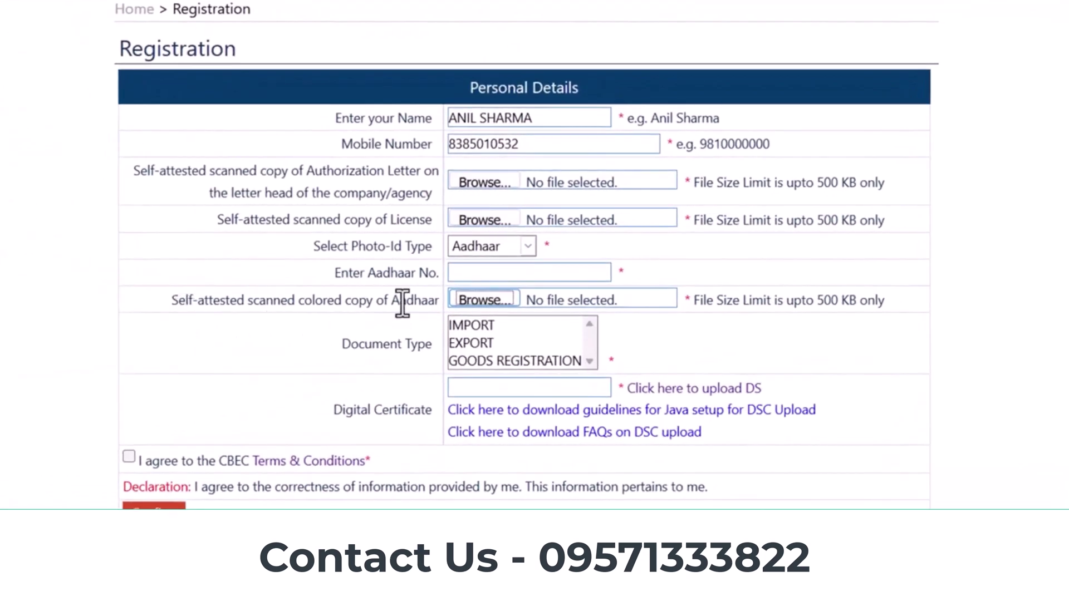
Step: Select IMPORT, EXPORT and GOODS REGISTRATION together in the Document Type list
left_click(528, 328)
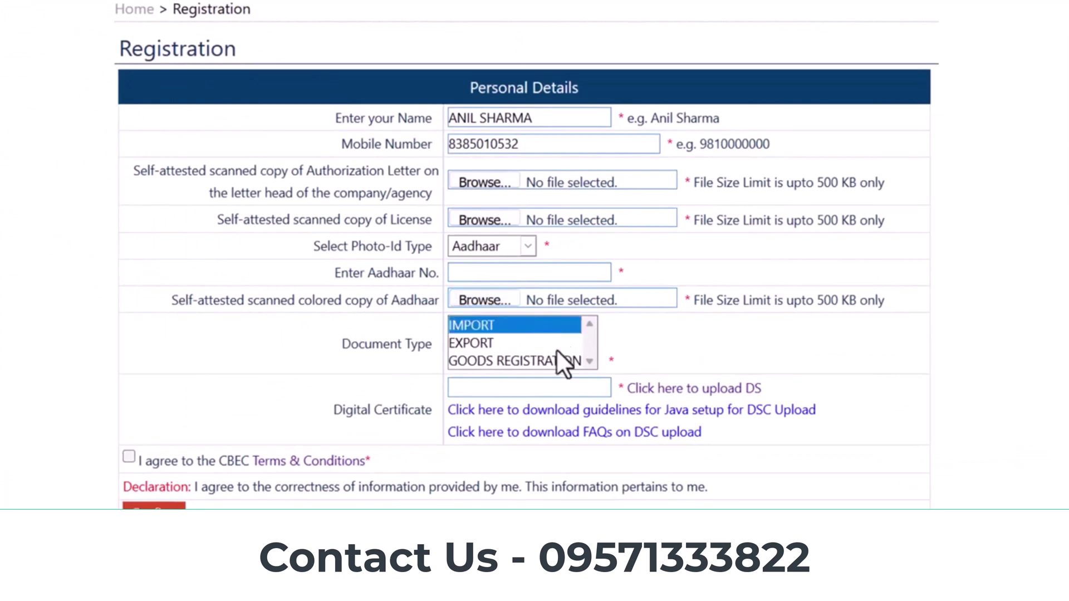
left_click(499, 344, "ctrl")
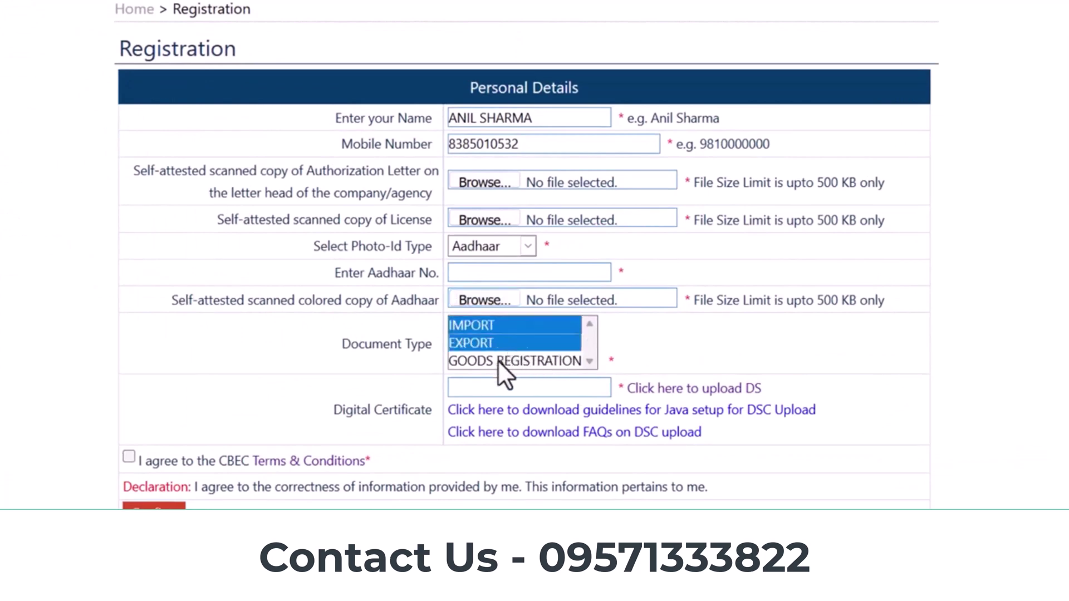
left_click(499, 360, "ctrl")
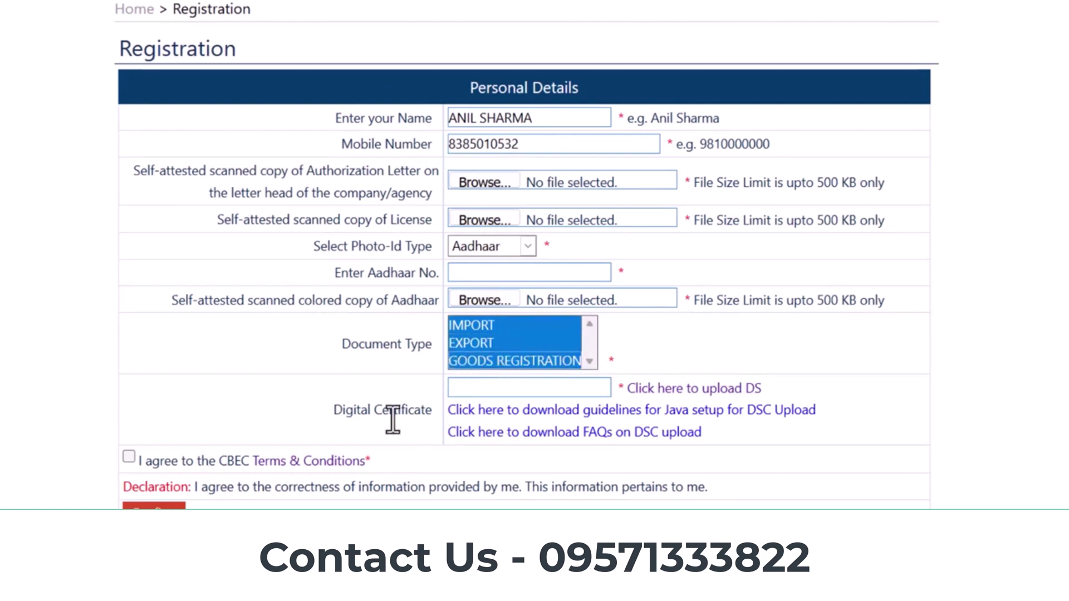
Step: Start the digital signature upload, acknowledge the DSC notice, and allow the Java component
left_click(690, 396)
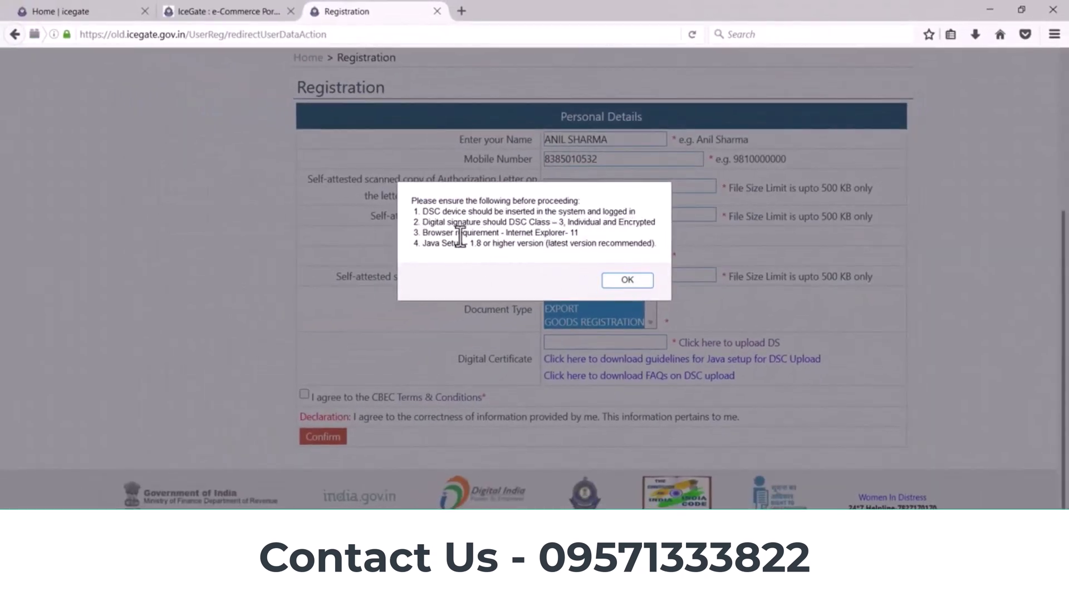
left_click(626, 282)
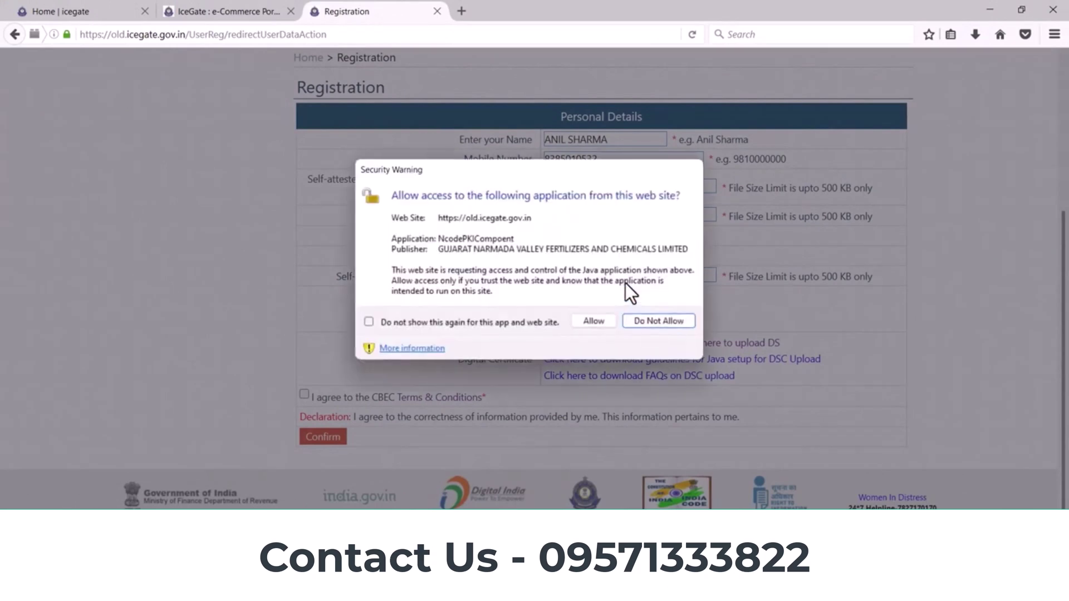
left_click(592, 320)
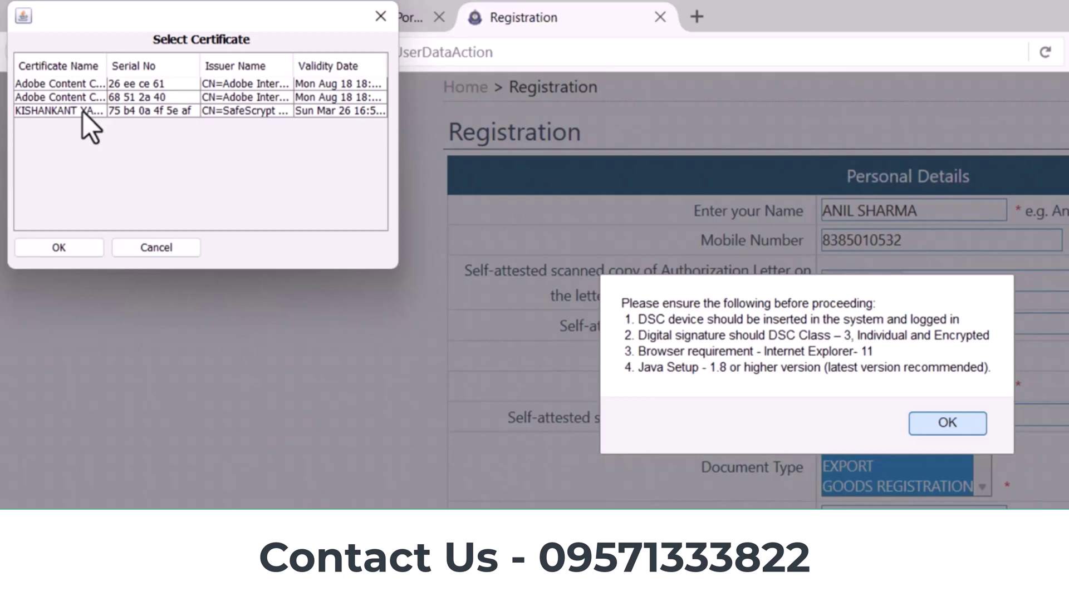
Step: Select the SafeScrypt signing certificate, keep the plugin running, and confirm it through the validation results
left_click(82, 111)
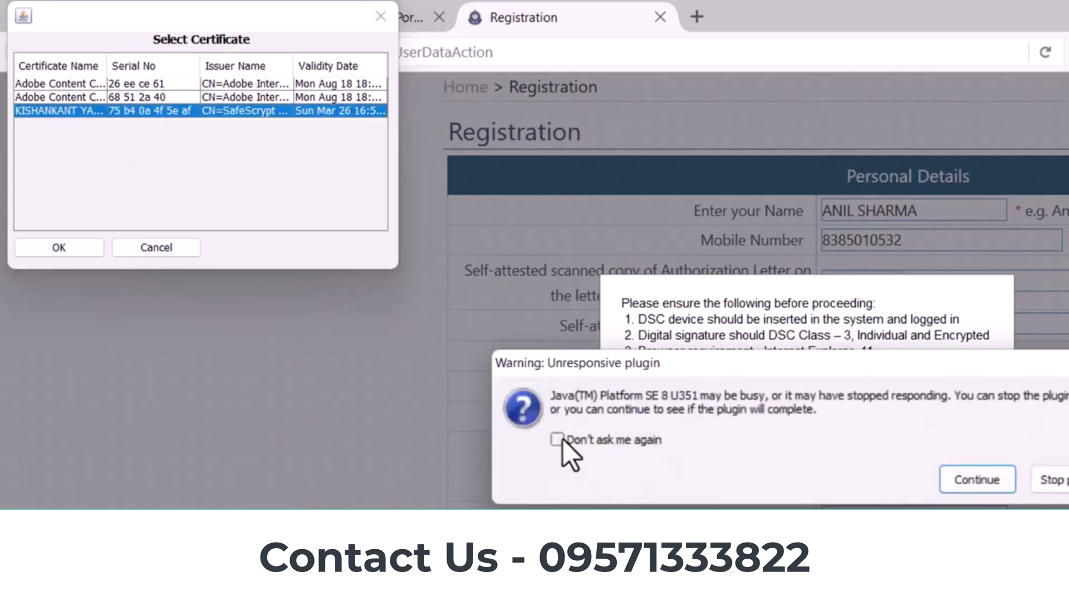
left_click(561, 439)
left_click(972, 475)
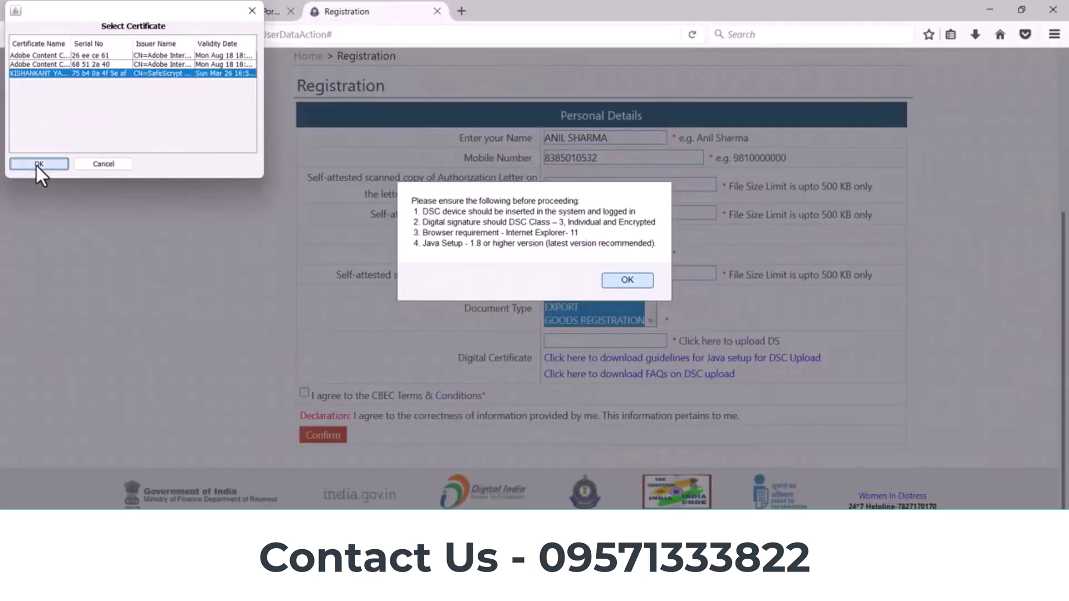
left_click(49, 248)
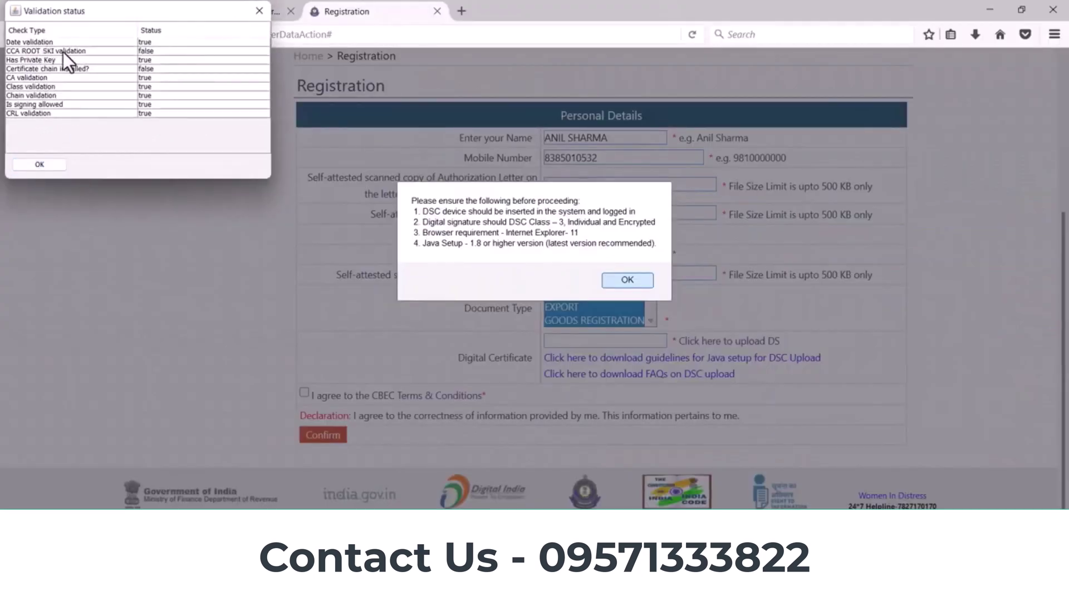
left_click(59, 164)
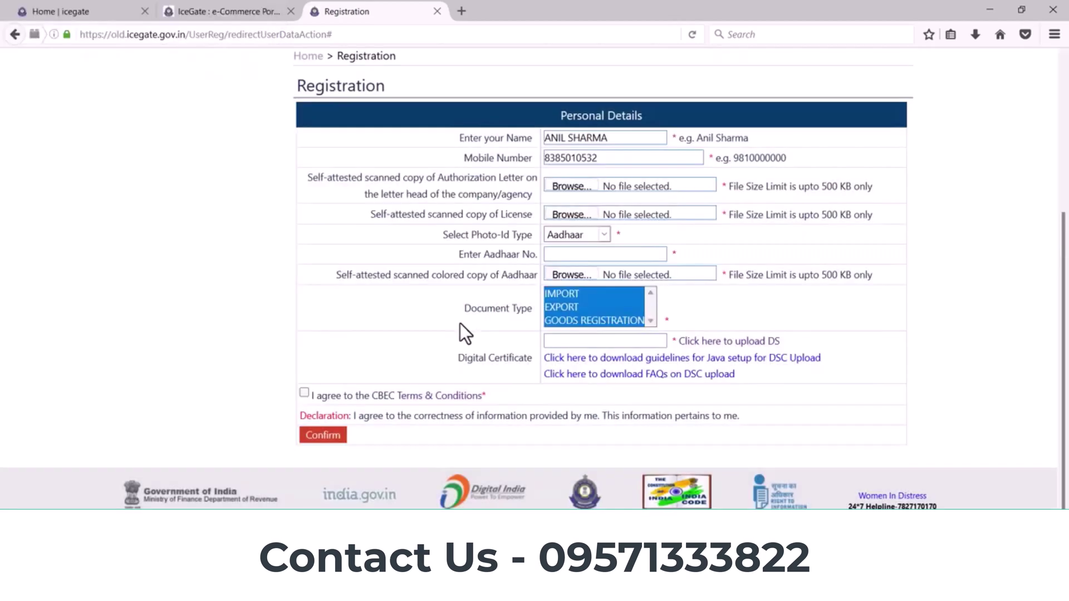